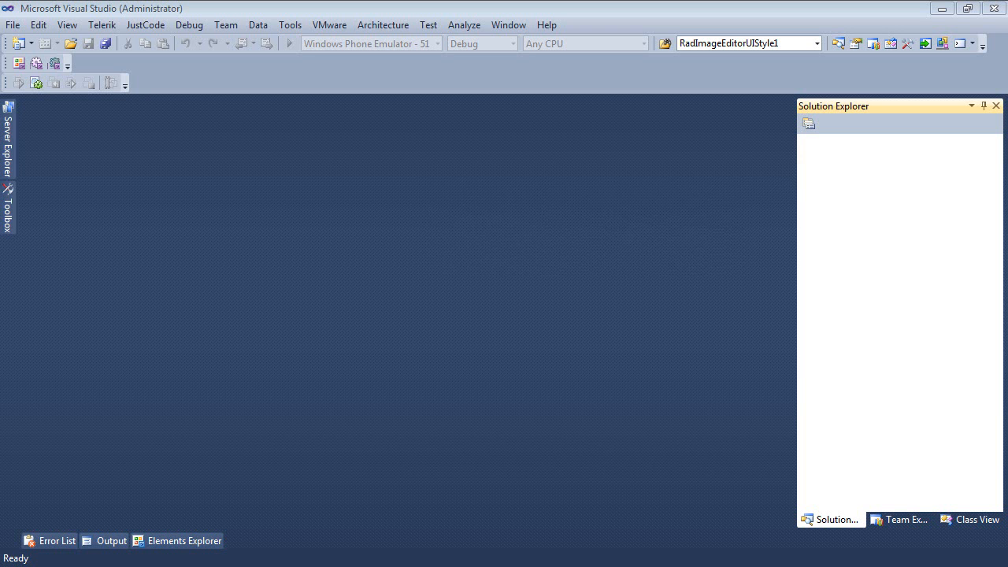
Start a new C# RadControls Silverlight Application project and name it RadContextMenuTTvDropDown
{"action": "left_click", "coordinate": [13, 25]}
{"action": "mouse_move", "coordinate": [126, 42]}
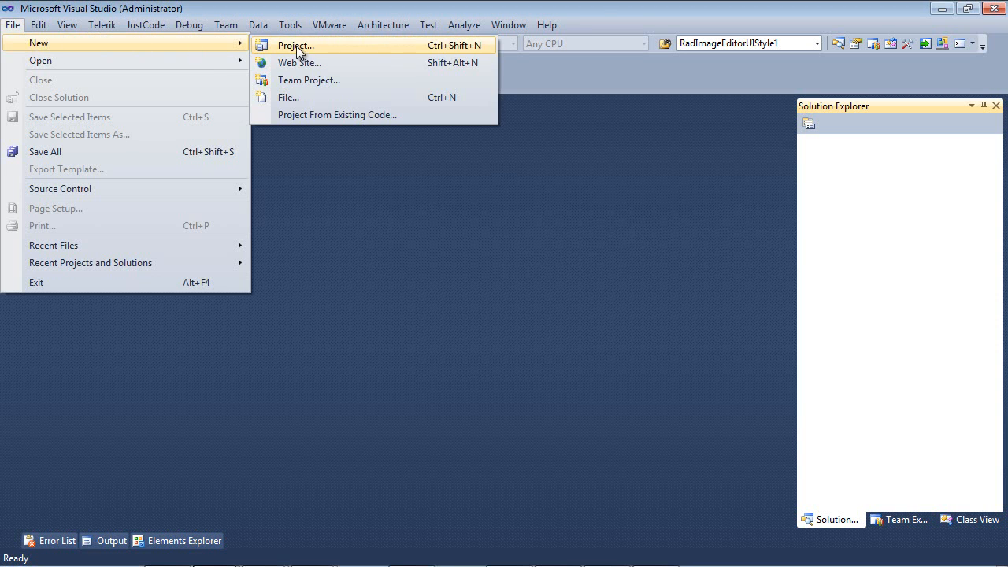
{"action": "left_click", "coordinate": [301, 45]}
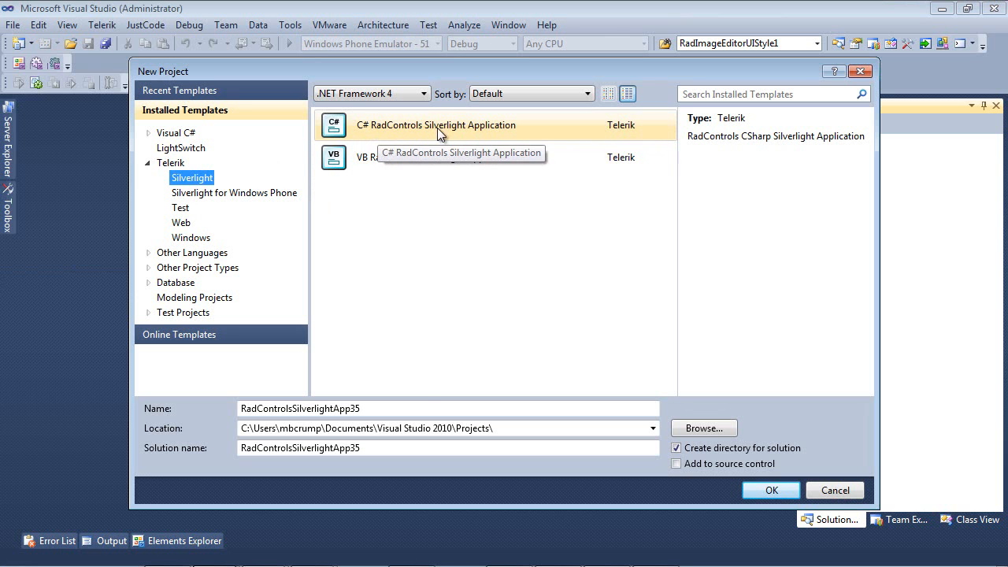
{"action": "double_click", "coordinate": [373, 407]}
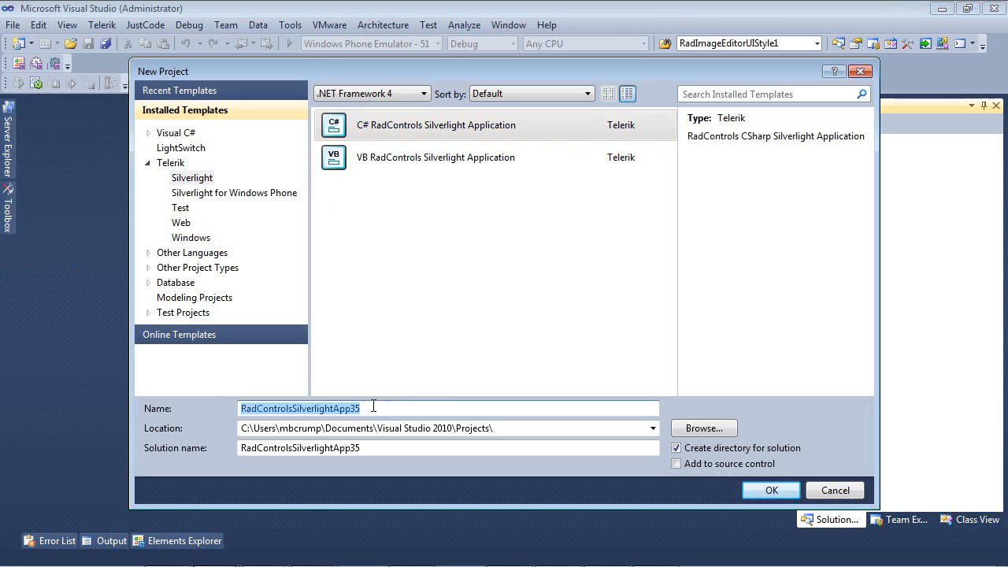
{"action": "type", "text": "RadContextMenuTTvDropDown"}
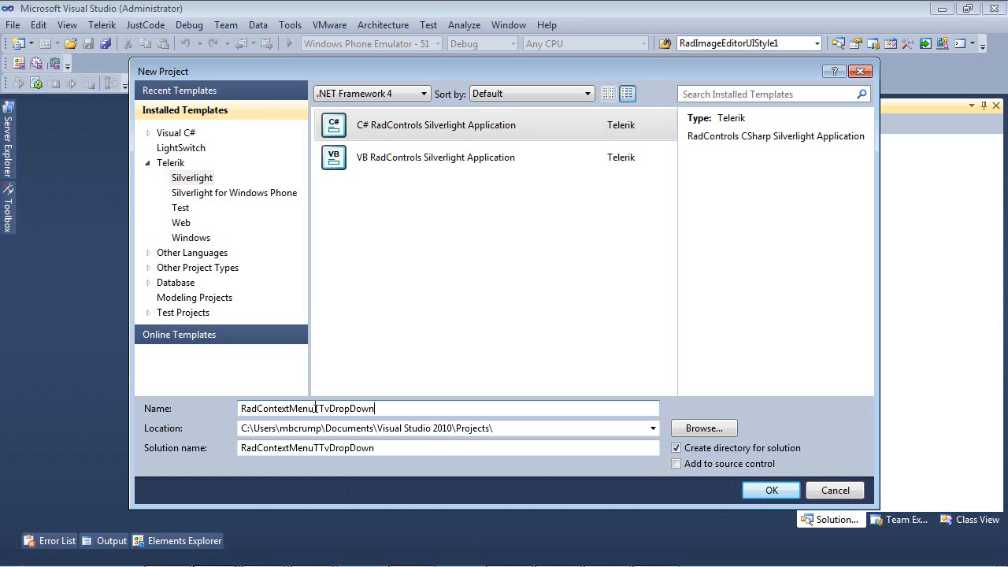
Create the project hosted in a new web site with the Telerik.Windows.Controls.Navigation assembly included
{"action": "left_click", "coordinate": [771, 489]}
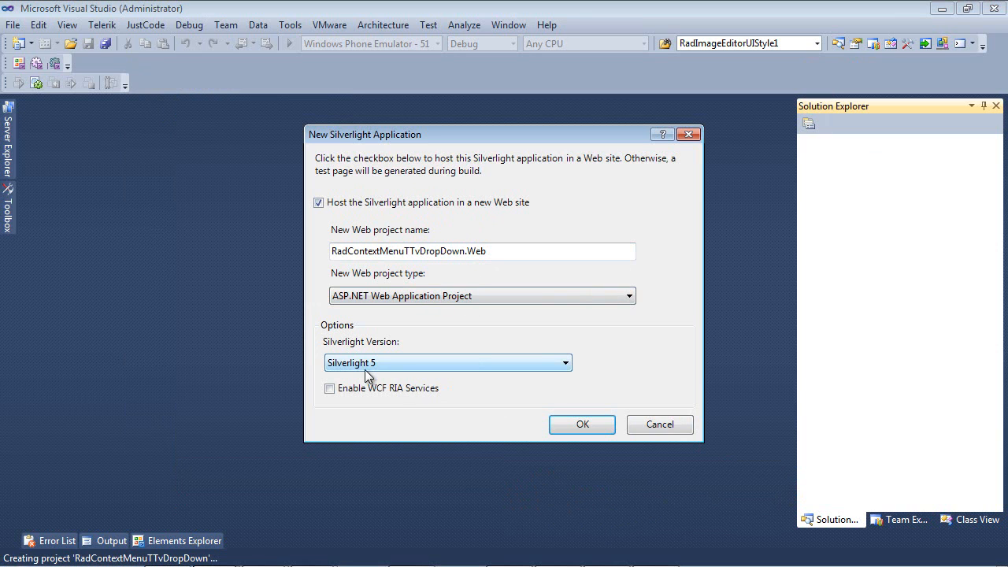
{"action": "left_click", "coordinate": [583, 426]}
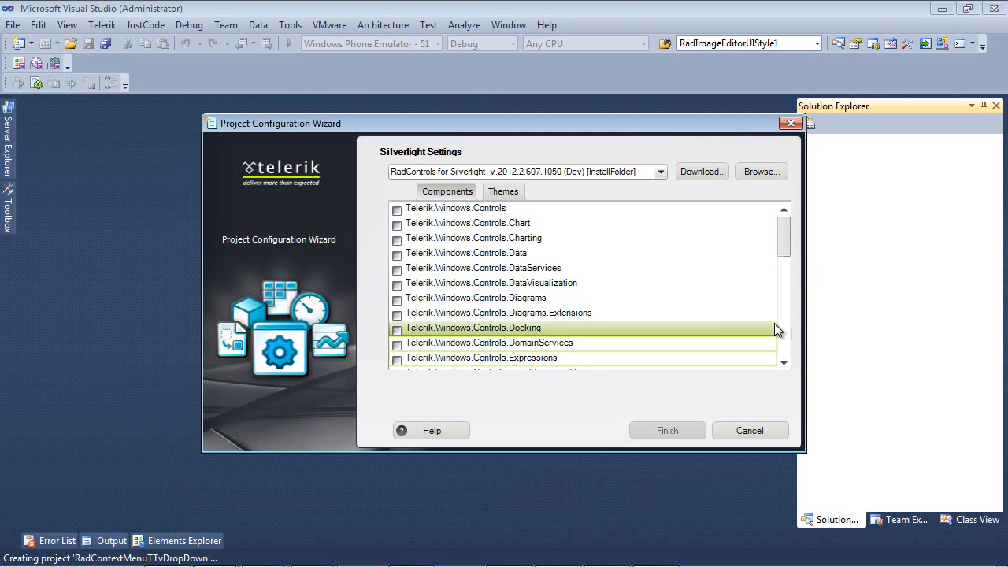
{"action": "left_click_drag", "start_coordinate": [786, 239], "coordinate": [784, 274]}
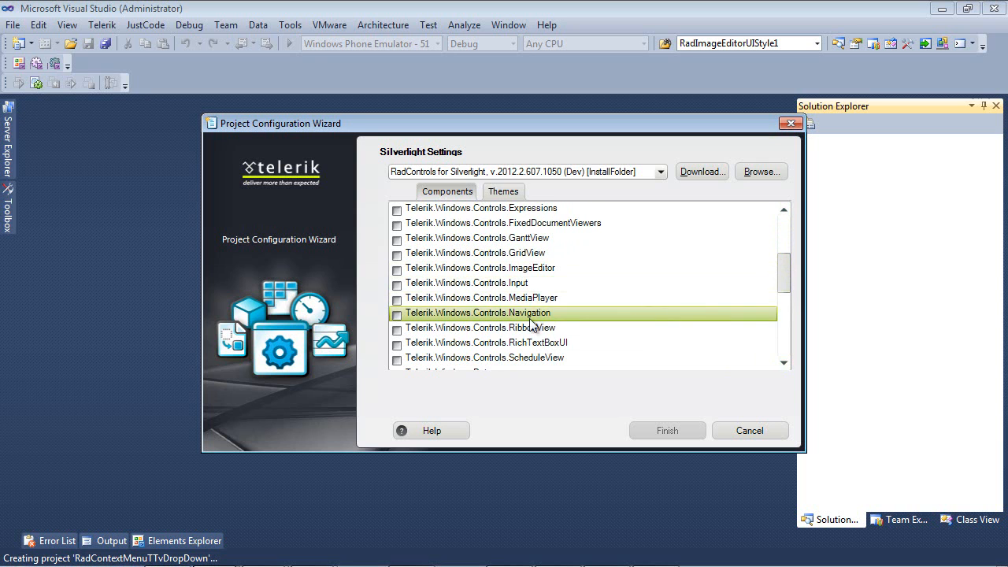
{"action": "left_click", "coordinate": [483, 318]}
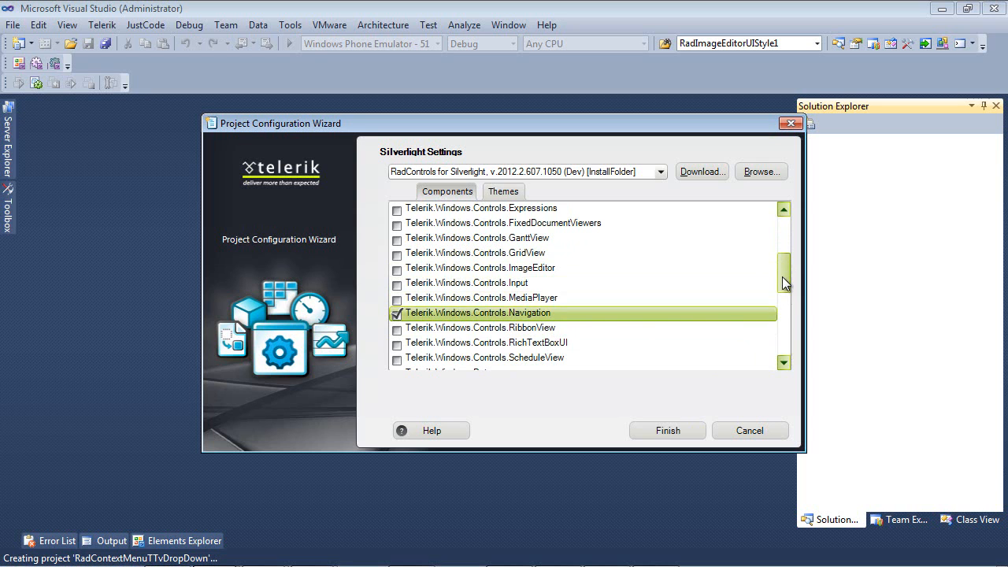
{"action": "left_click_drag", "start_coordinate": [786, 276], "coordinate": [785, 220]}
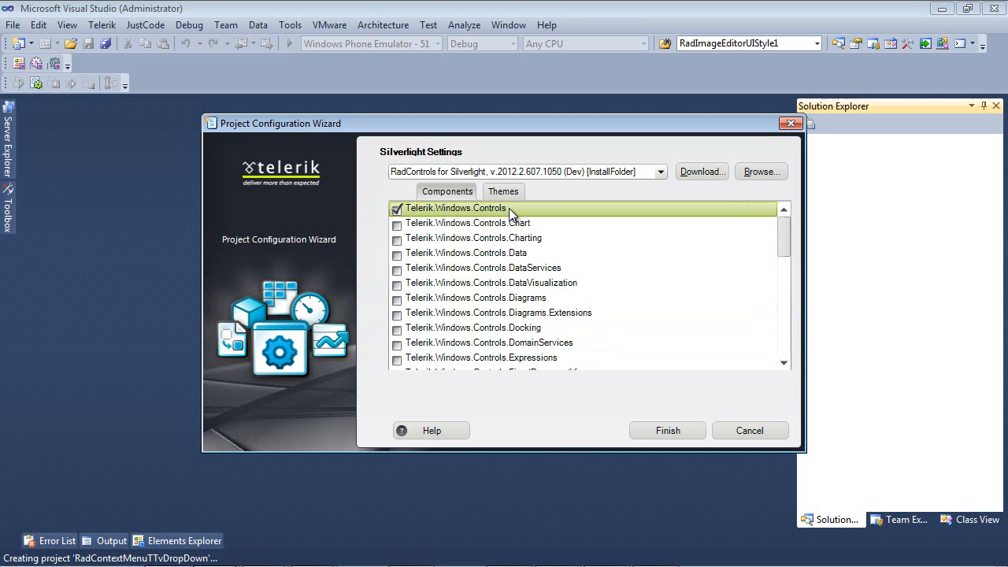
{"action": "left_click", "coordinate": [674, 433]}
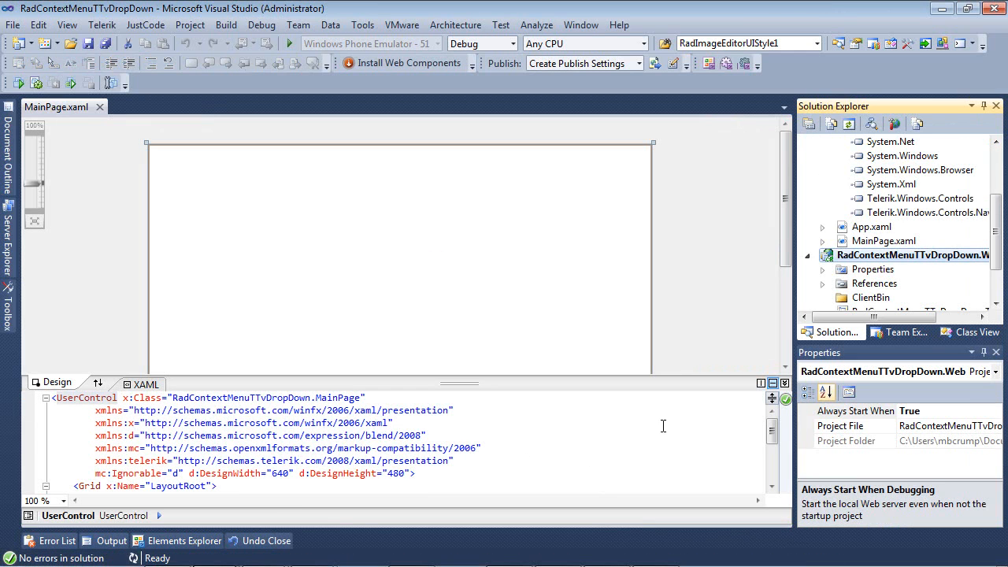
{"action": "left_click_drag", "start_coordinate": [793, 341], "coordinate": [748, 341]}
{"action": "left_click_drag", "start_coordinate": [996, 252], "coordinate": [996, 157]}
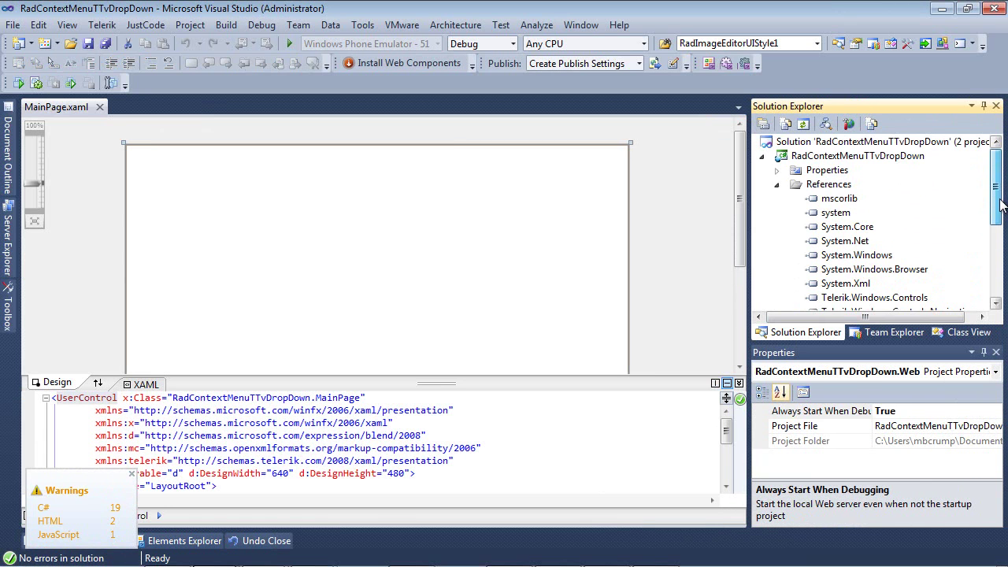
{"action": "left_click", "coordinate": [829, 185]}
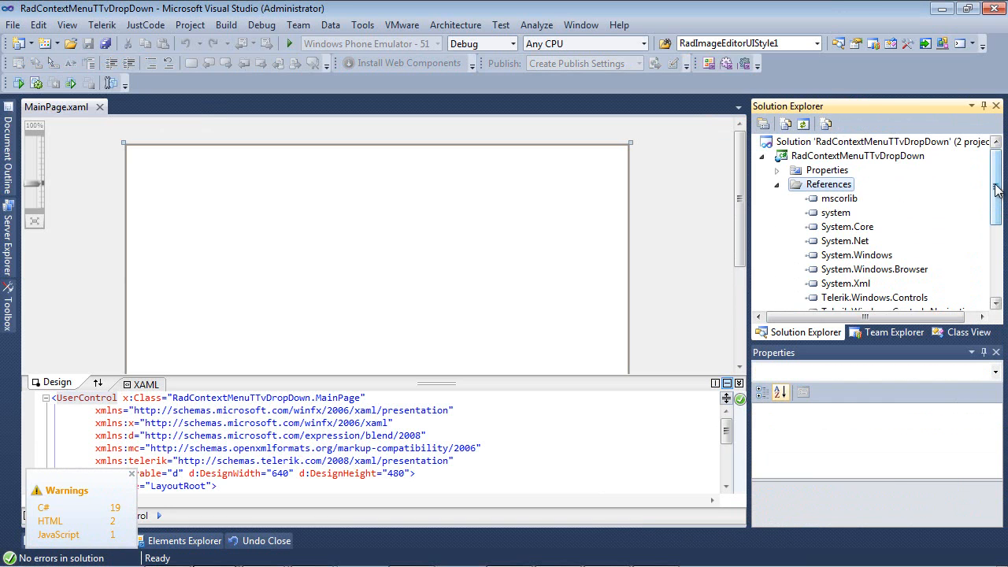
{"action": "left_click_drag", "start_coordinate": [995, 193], "coordinate": [992, 219]}
{"action": "left_click", "coordinate": [874, 241]}
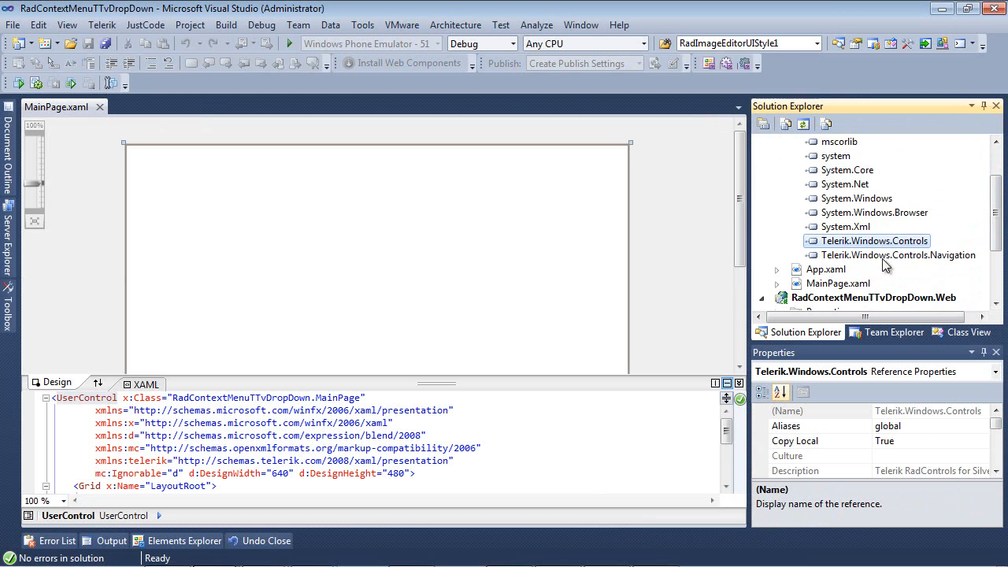
{"action": "left_click", "coordinate": [897, 255]}
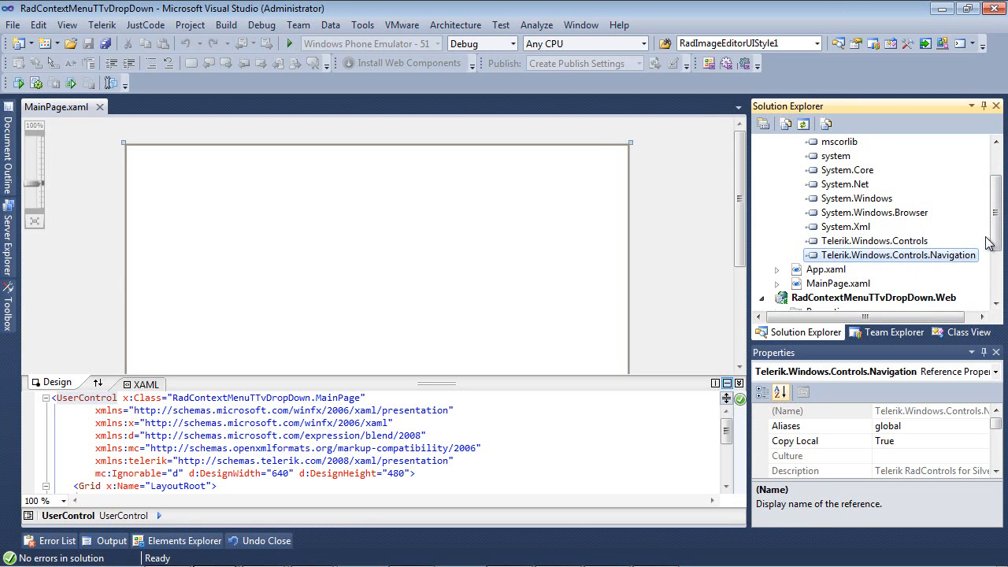
{"action": "left_click_drag", "start_coordinate": [995, 219], "coordinate": [995, 182]}
{"action": "left_click", "coordinate": [777, 184]}
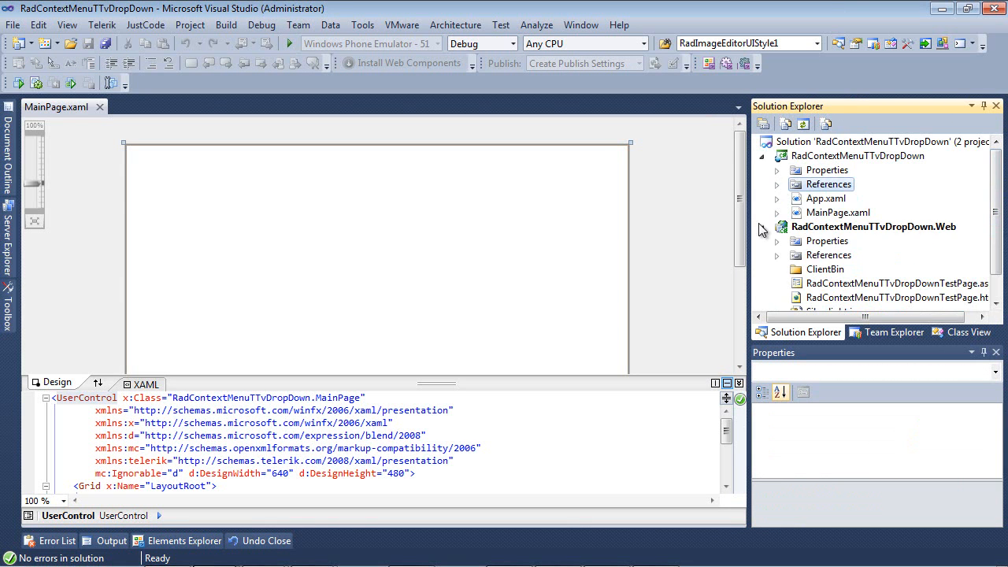
{"action": "left_click_drag", "start_coordinate": [748, 243], "coordinate": [854, 243]}
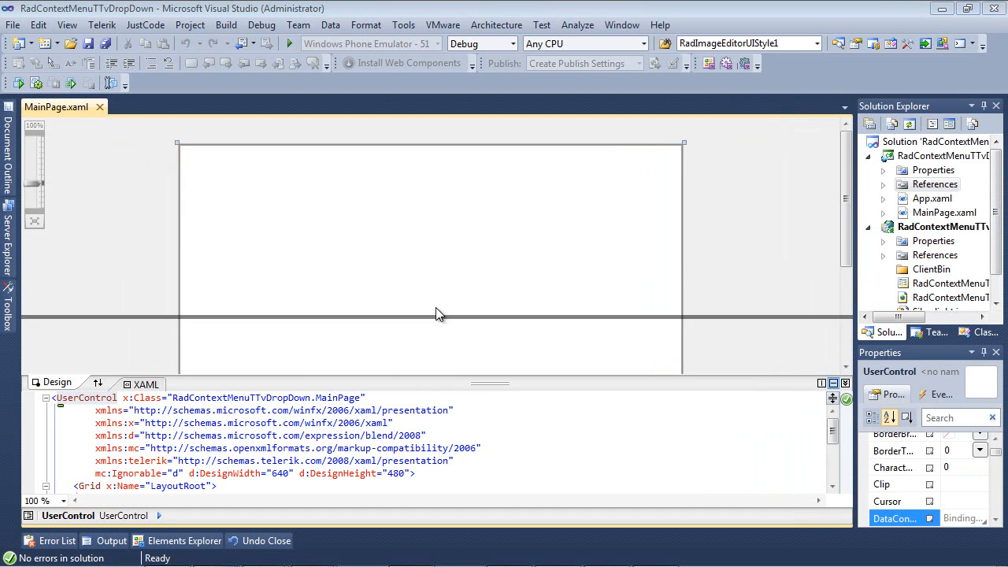
Add a telerik:RadContextMenu.ContextMenu element inside the toggle button in the XAML markup
{"action": "left_click_drag", "start_coordinate": [432, 383], "coordinate": [437, 276]}
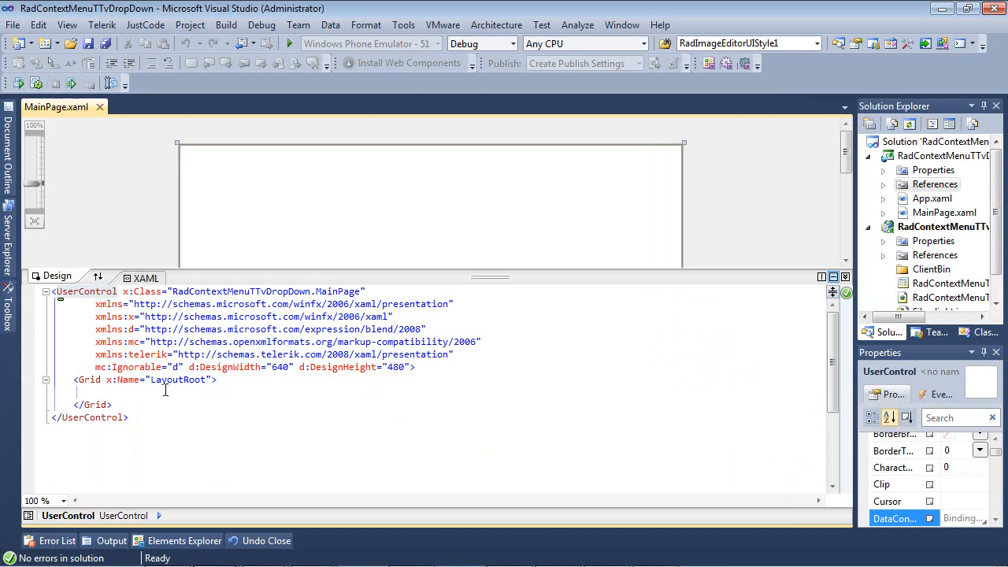
{"action": "left_click", "coordinate": [96, 353]}
{"action": "left_click_drag", "start_coordinate": [96, 354], "coordinate": [454, 354]}
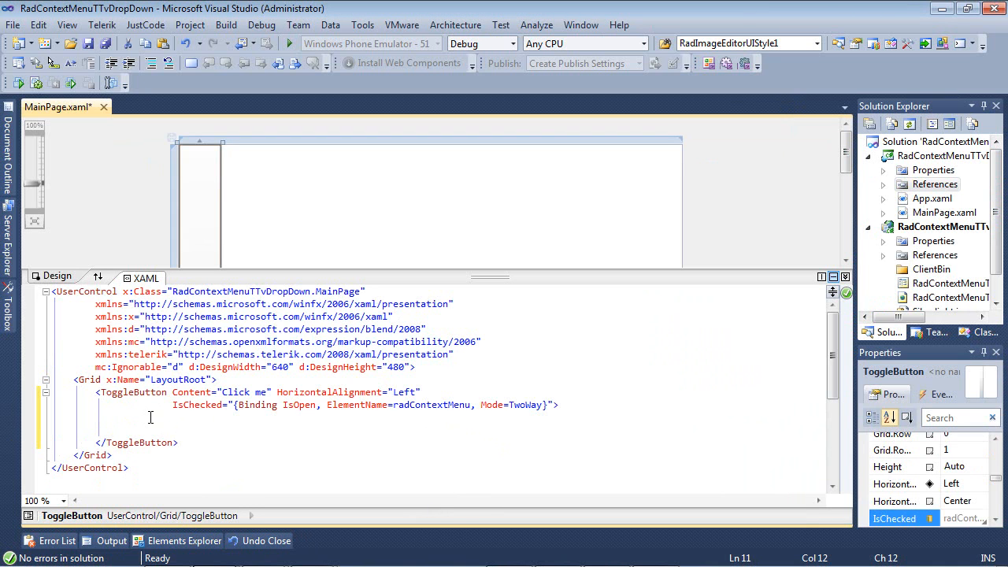
{"action": "type", "text": "<tel"}
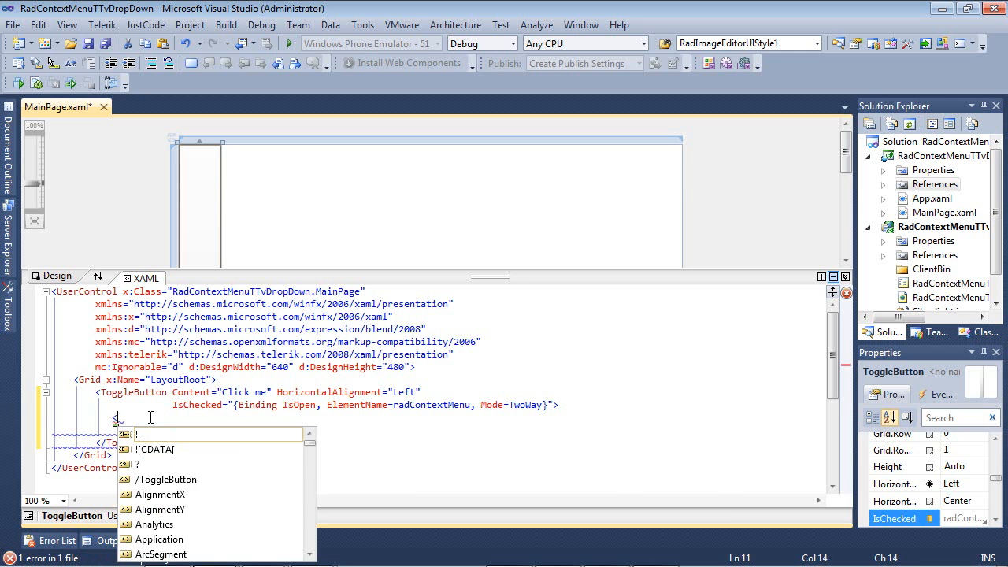
{"action": "key", "text": "Tab"}
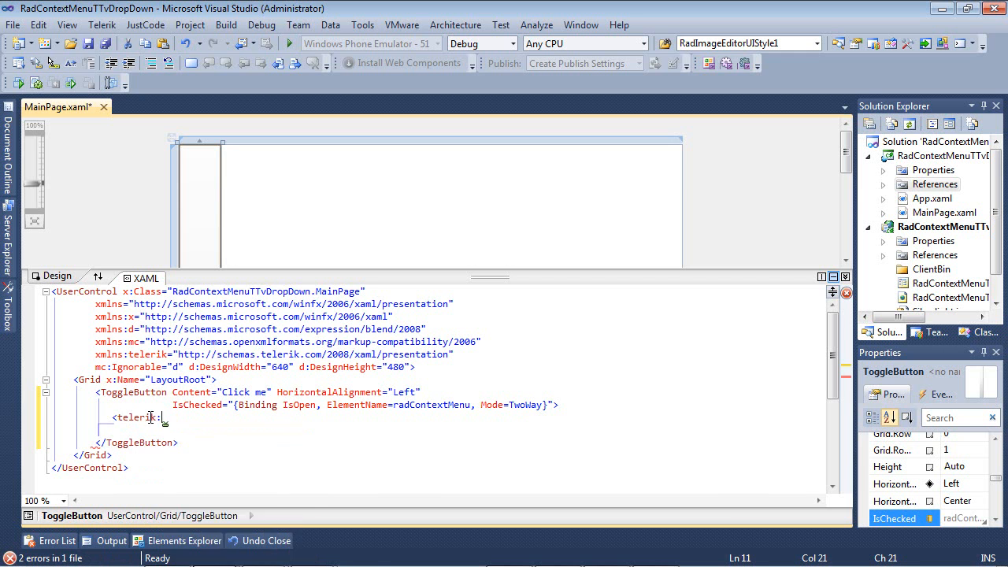
{"action": "type", "text": "Radcon"}
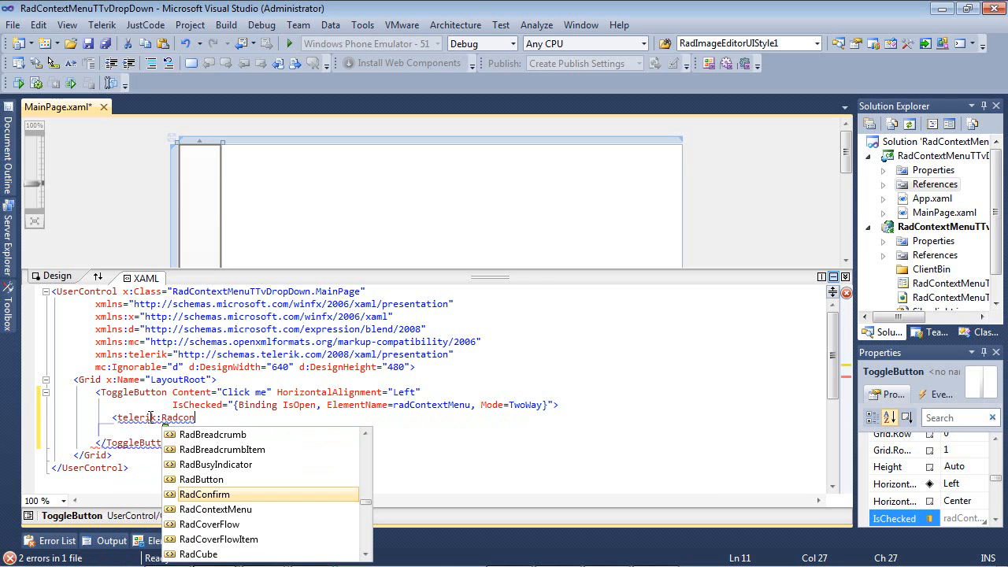
{"action": "key", "text": "Down"}
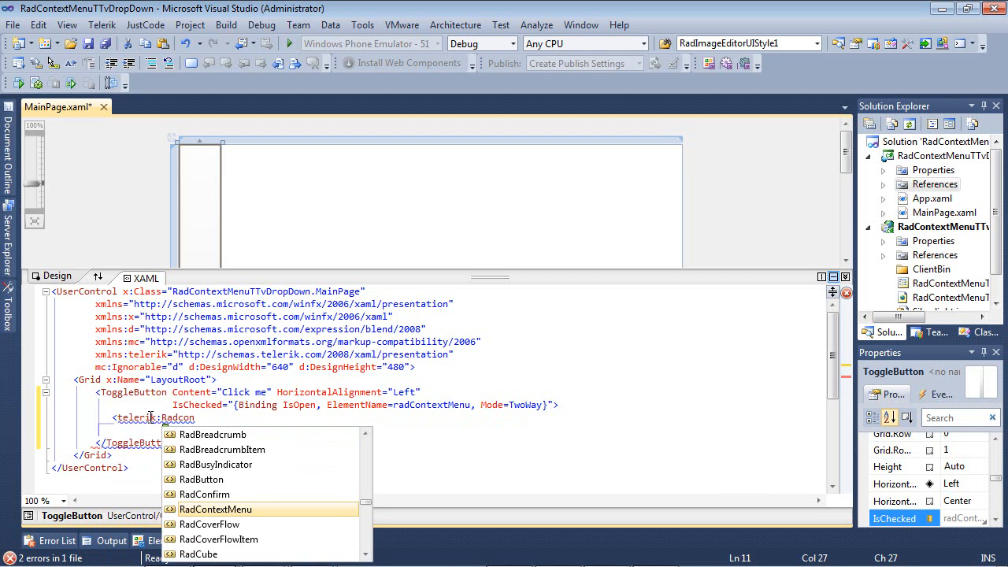
{"action": "type", "text": ".con"}
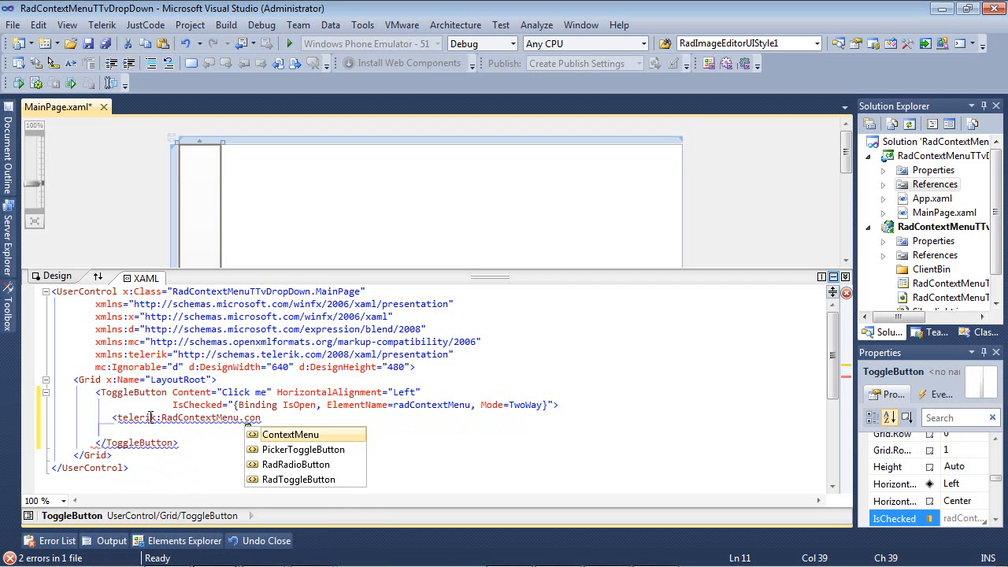
{"action": "key", "text": "Tab"}
{"action": "type", "text": ">"}
{"action": "key", "text": "Return"}
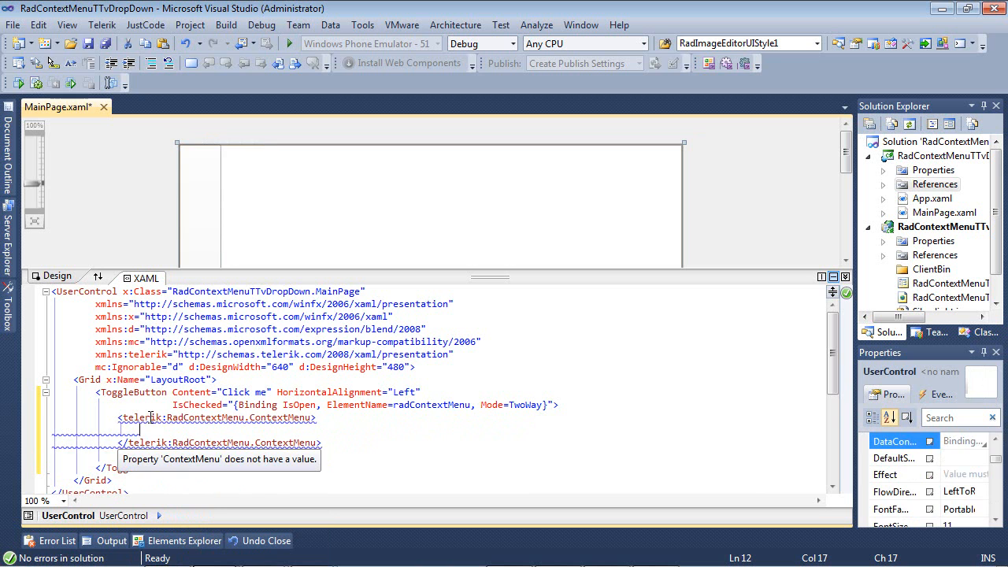
{"action": "key", "text": "Tab"}
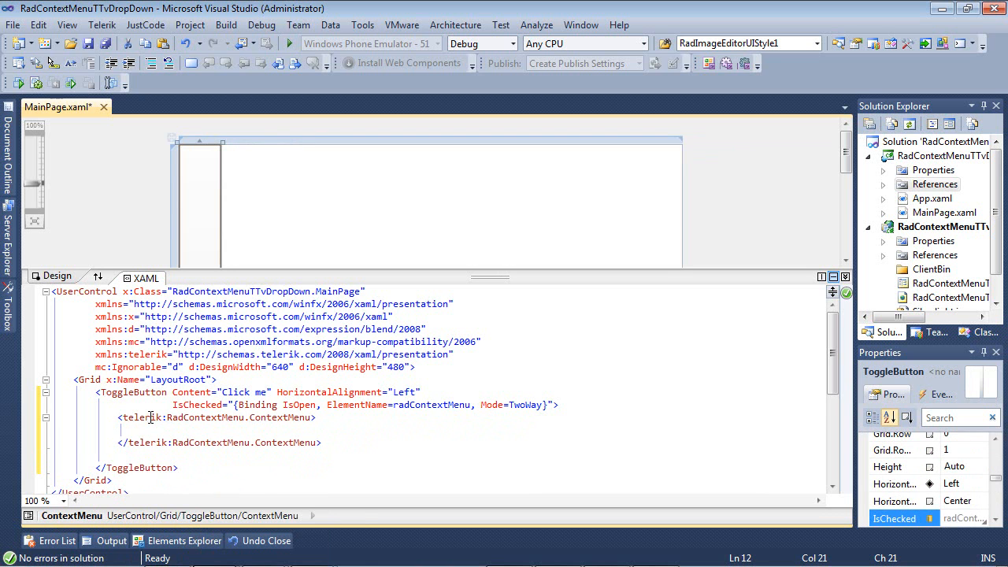
{"action": "type", "text": "<te"}
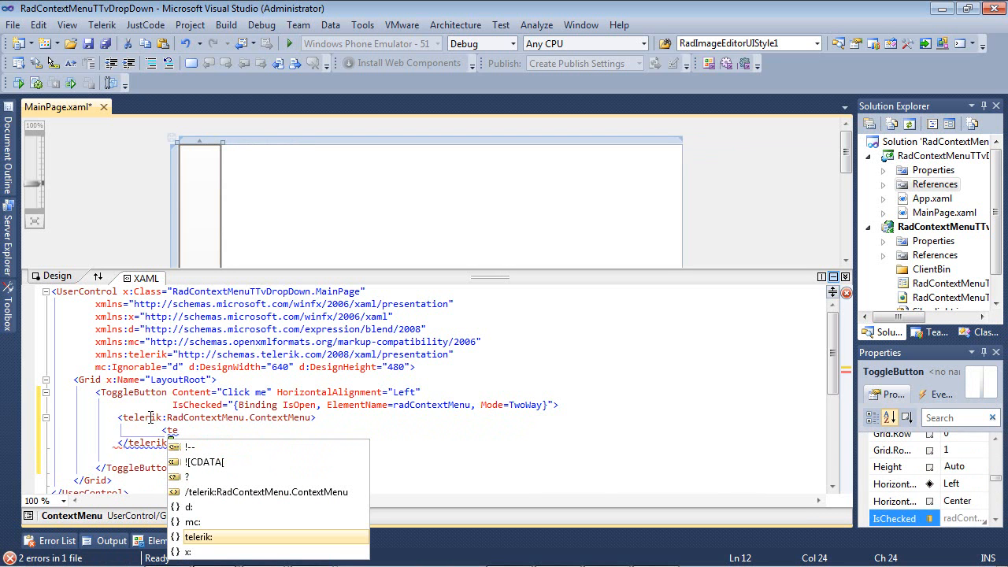
Nest a telerik:RadContextMenu with x:Name="radContextMenu" and Placement="Bottom" inside it
{"action": "key", "text": "Tab"}
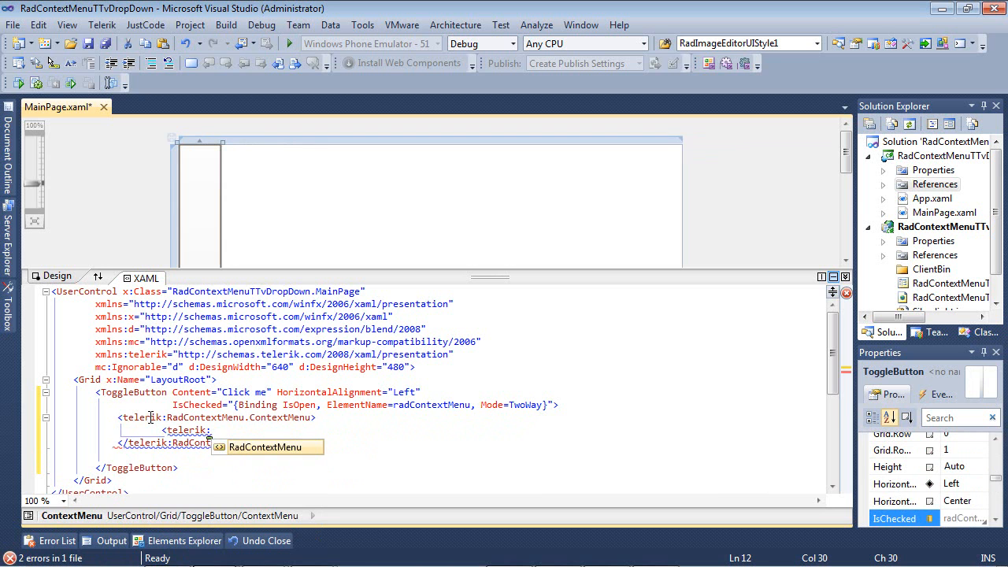
{"action": "type", "text": "Rad"}
{"action": "key", "text": "Tab"}
{"action": "type", "text": "x:N"}
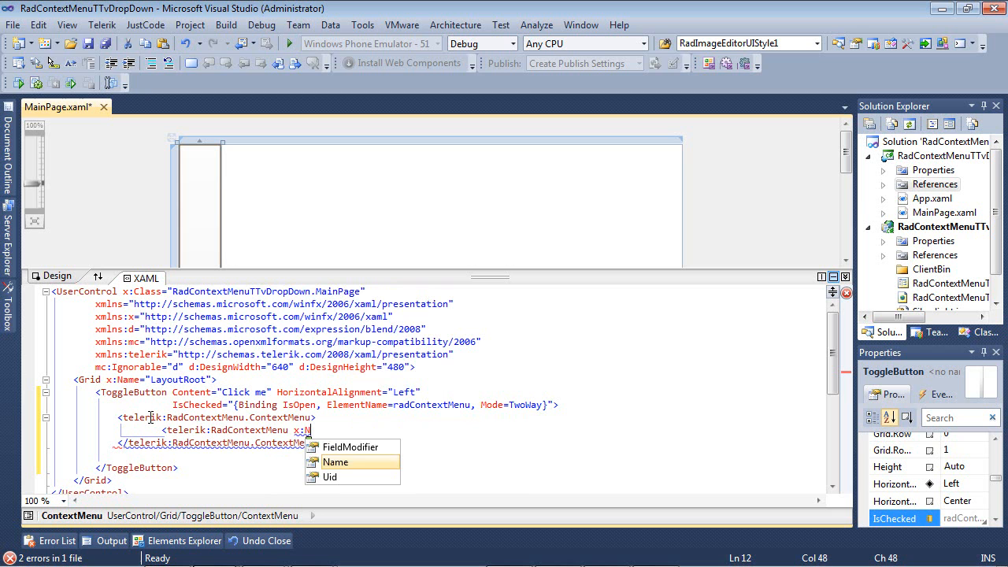
{"action": "key", "text": "Tab"}
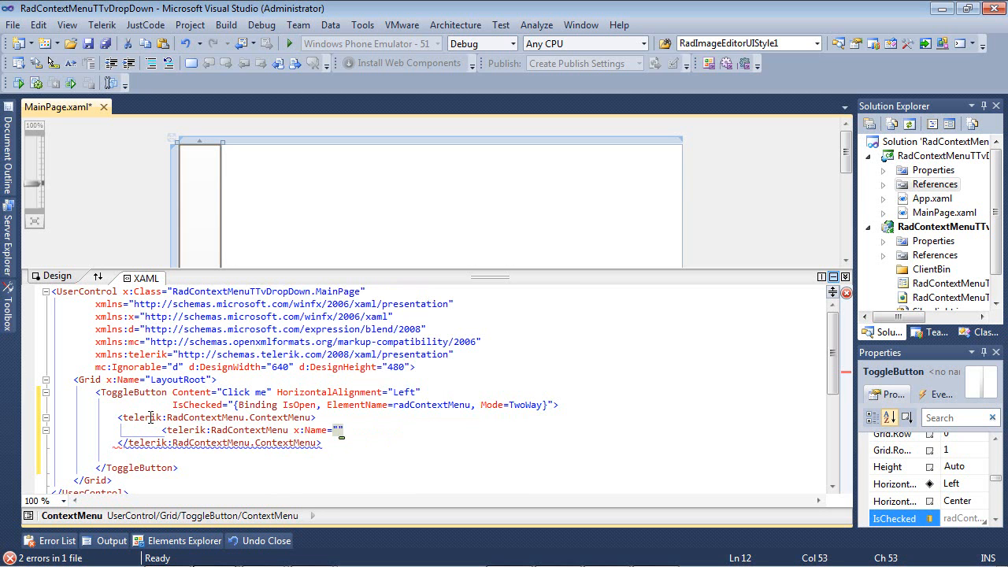
{"action": "type", "text": "radContex"}
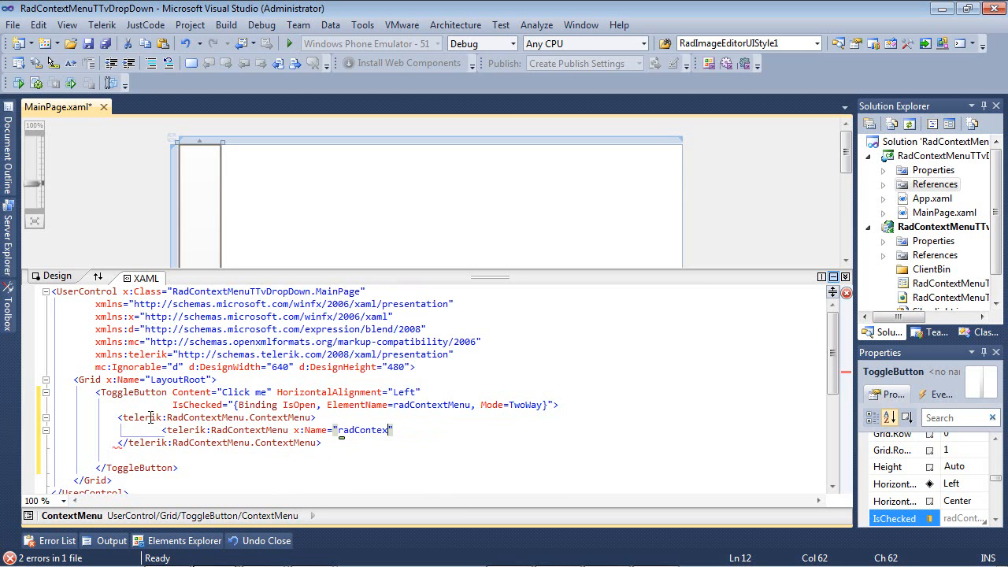
{"action": "type", "text": "tMenu"}
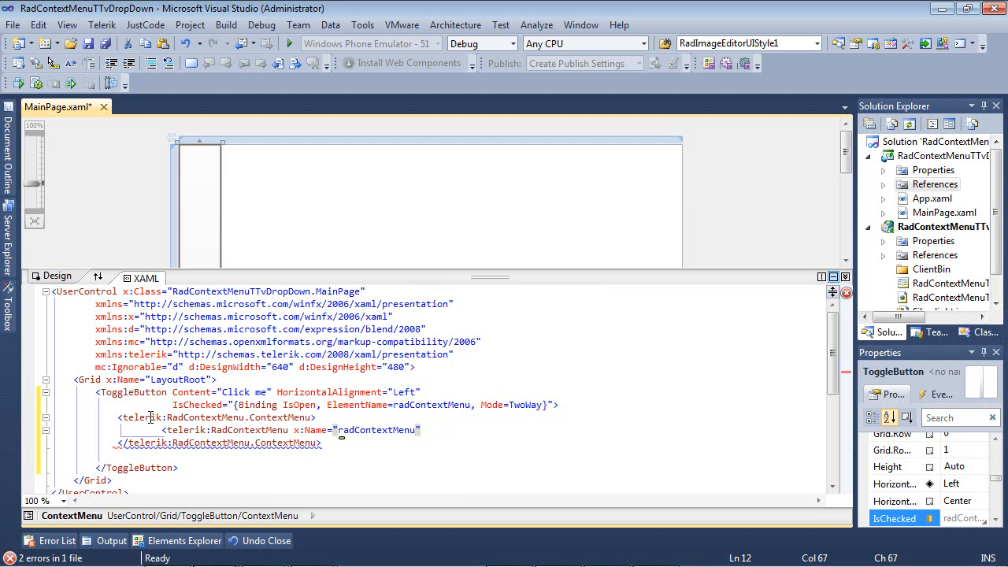
{"action": "key", "text": "End"}
{"action": "type", "text": "Pl"}
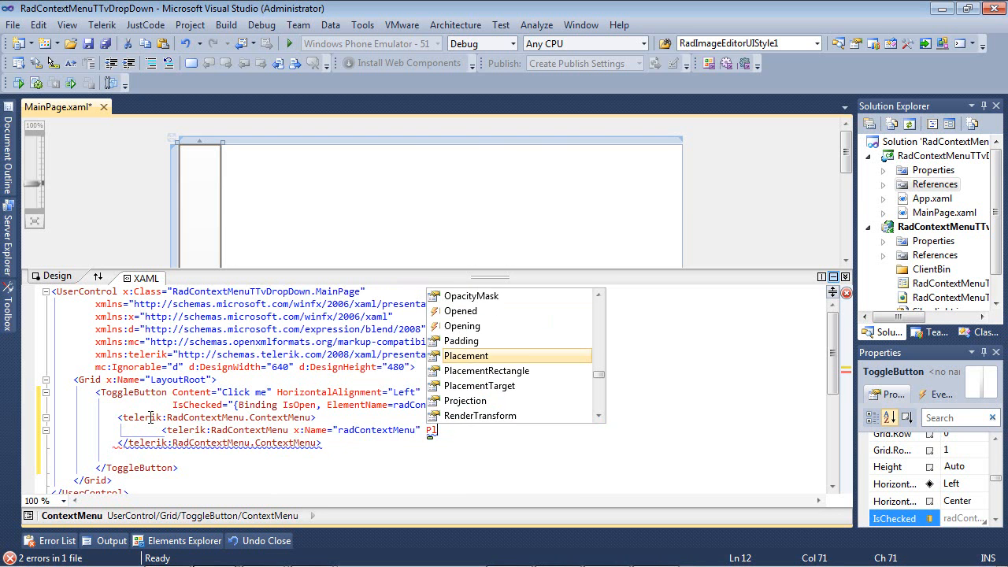
{"action": "key", "text": "Tab"}
{"action": "type", "text": "B"}
{"action": "key", "text": "Down"}
{"action": "key", "text": "Tab"}
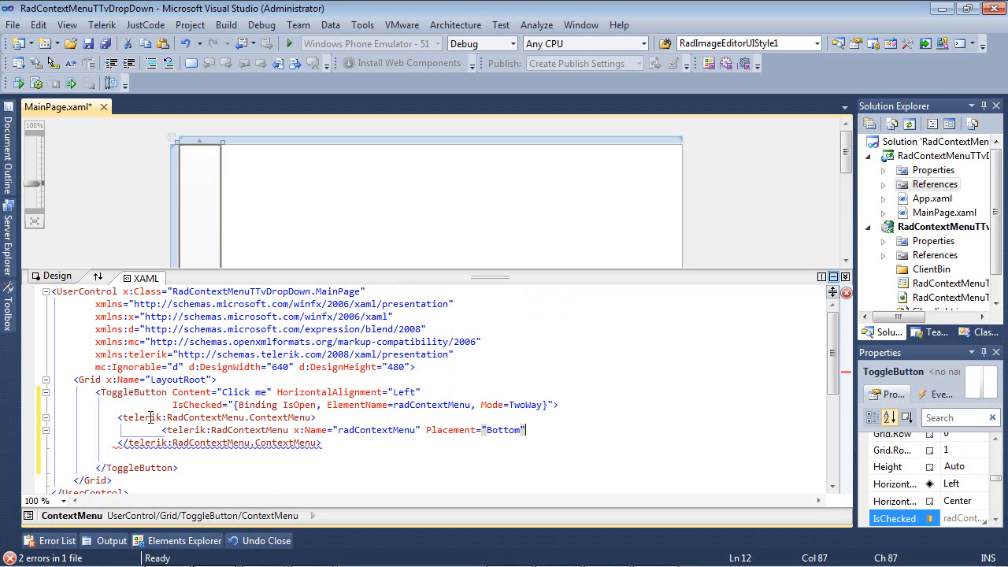
{"action": "type", "text": ">"}
{"action": "key", "text": "Return"}
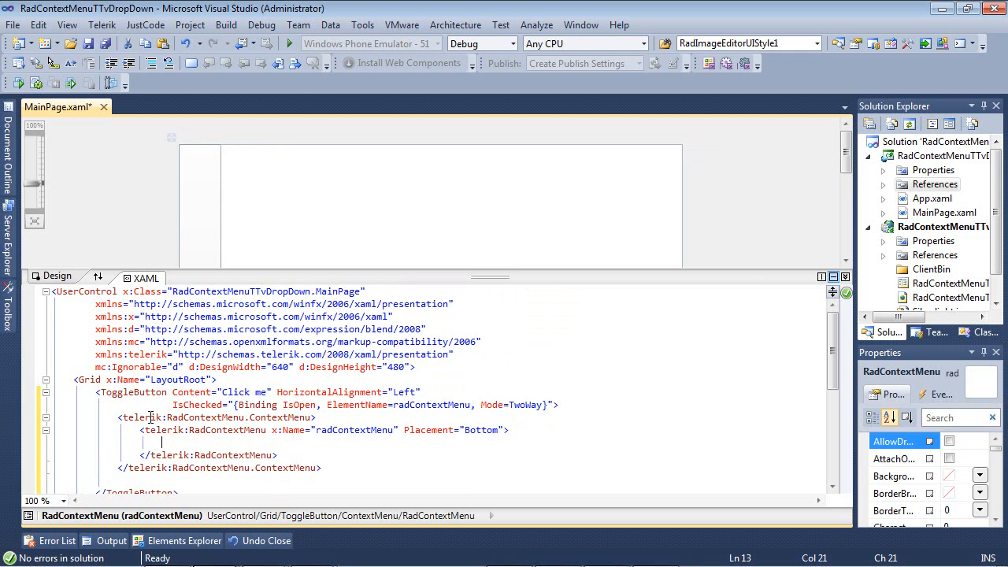
{"action": "type", "text": "<telerik:"}
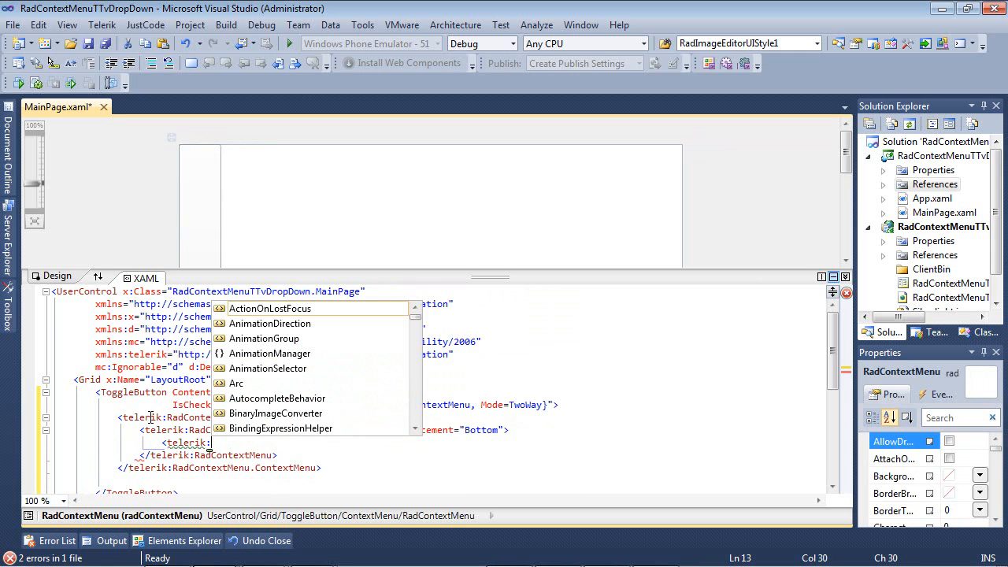
{"action": "type", "text": "Radmen"}
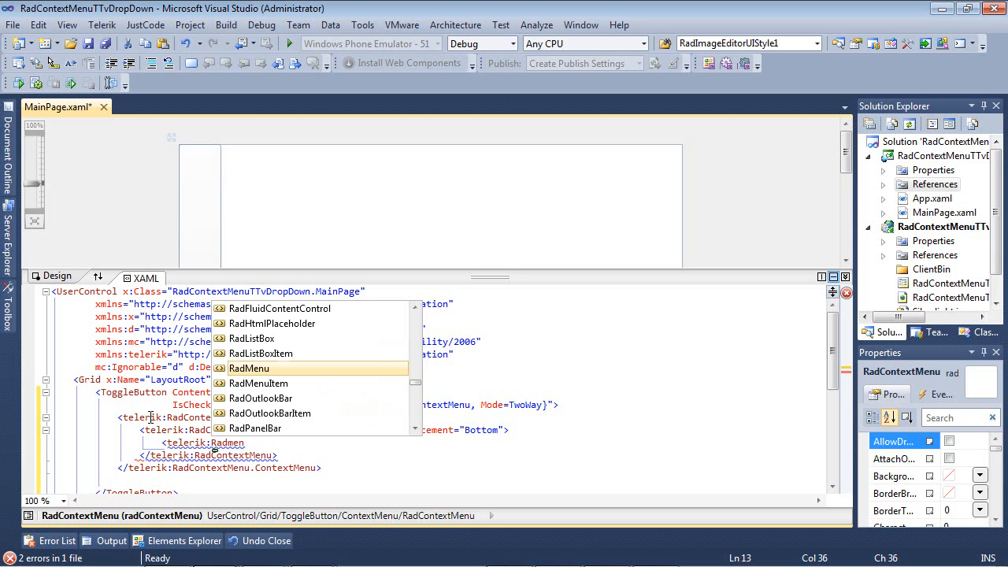
Add a RadMenuItem with Header="Item 1" and duplicate the line twice below it
{"action": "key", "text": "Down"}
{"action": "type", "text": "He"}
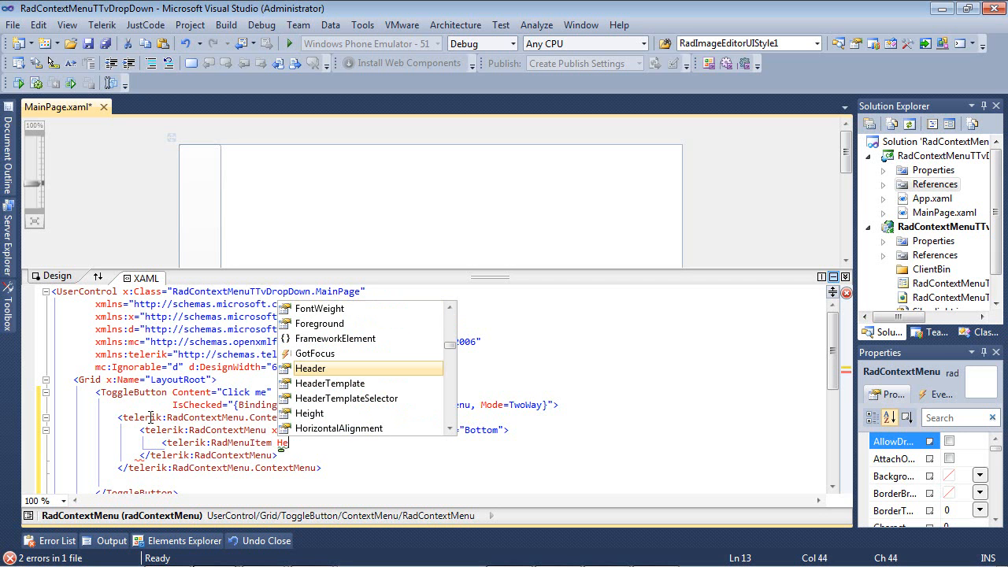
{"action": "type", "text": "ad"}
{"action": "key", "text": "Tab"}
{"action": "type", "text": "I"}
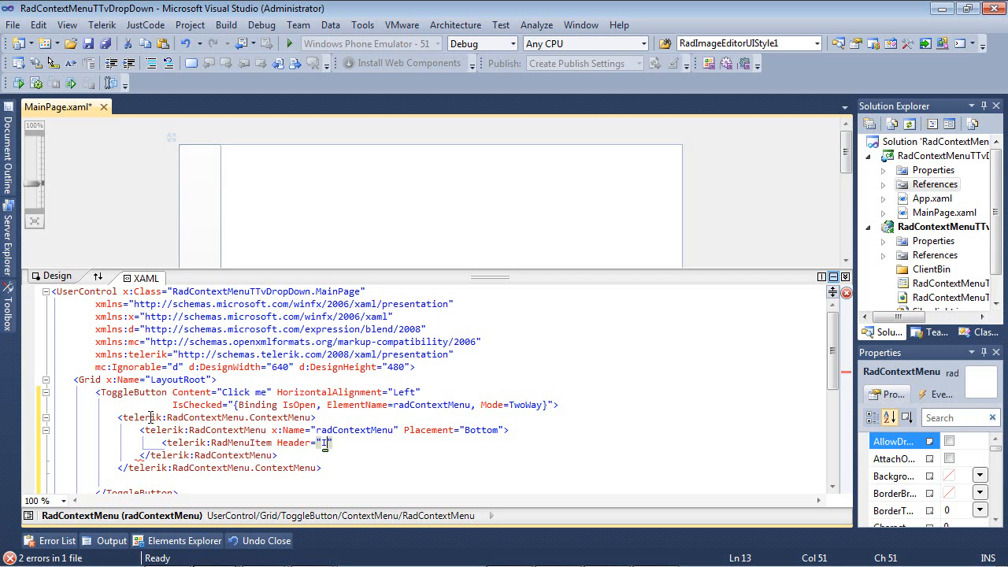
{"action": "type", "text": "tem 1"}
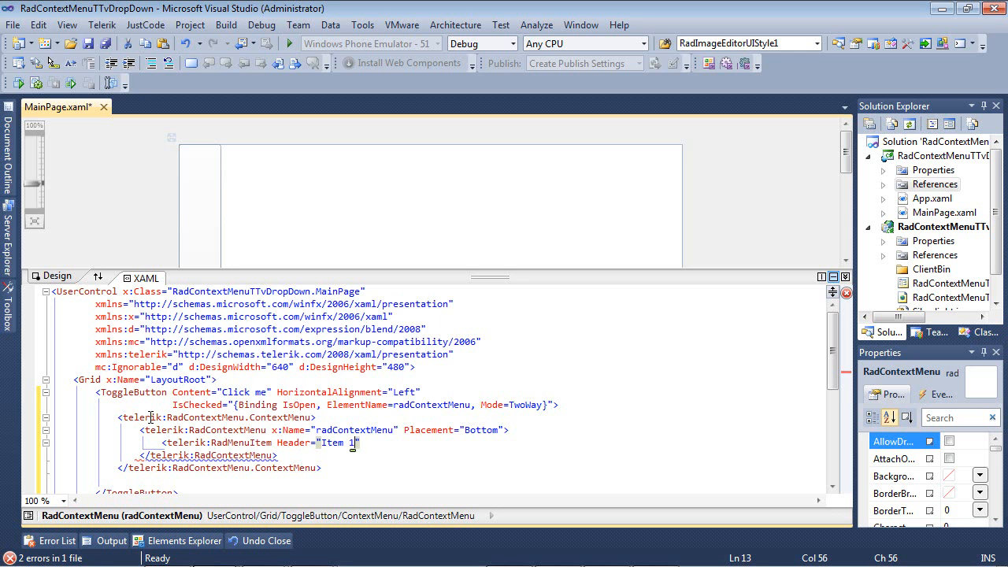
{"action": "type", "text": "\" />"}
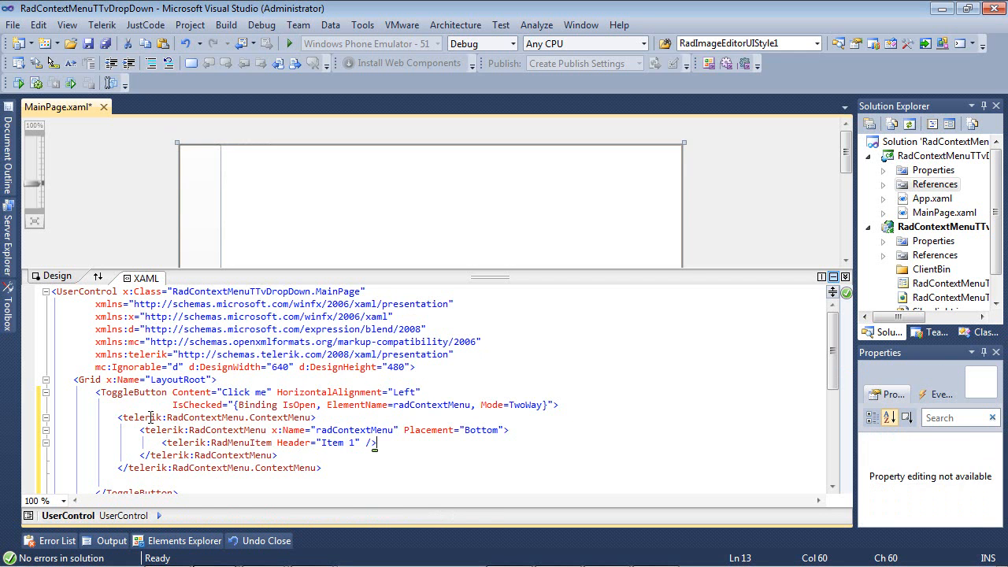
{"action": "key", "text": "shift+Home"}
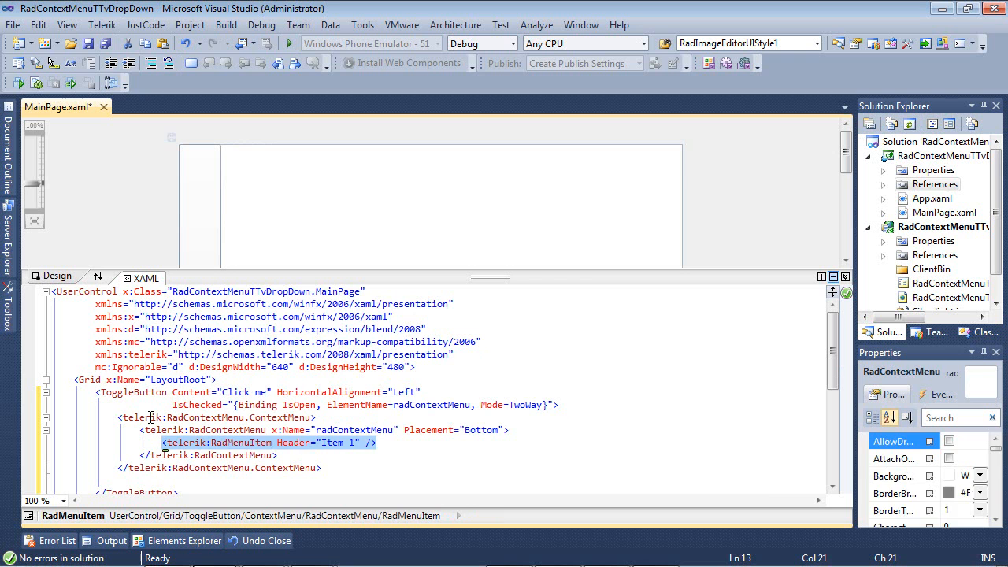
{"action": "key", "text": "ctrl+c"}
{"action": "key", "text": "End"}
{"action": "key", "text": "Return"}
{"action": "key", "text": "ctrl+v"}
{"action": "key", "text": "Return"}
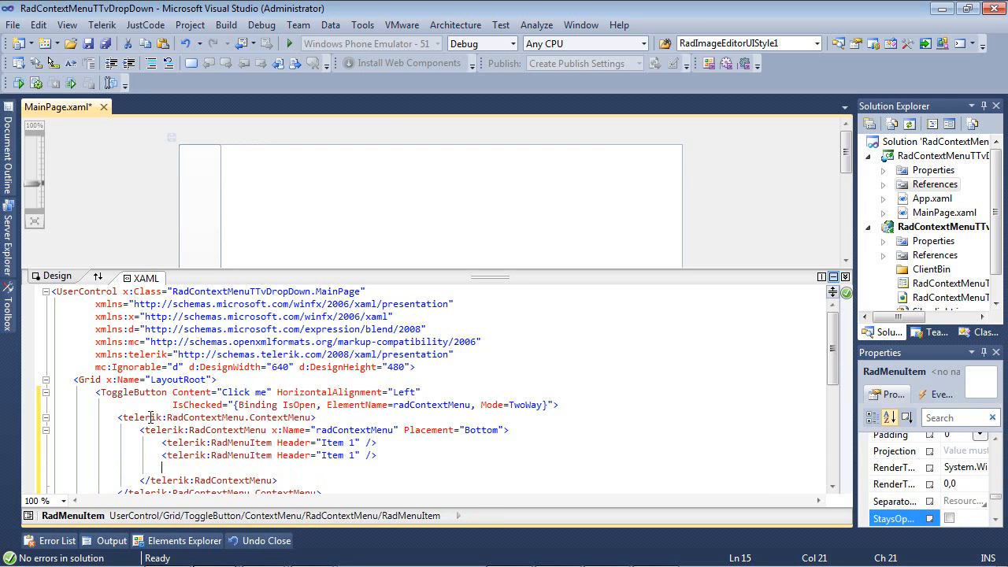
{"action": "key", "text": "ctrl+v"}
Change the duplicated items' headers to Item 2 and Item 3
{"action": "left_click", "coordinate": [351, 455]}
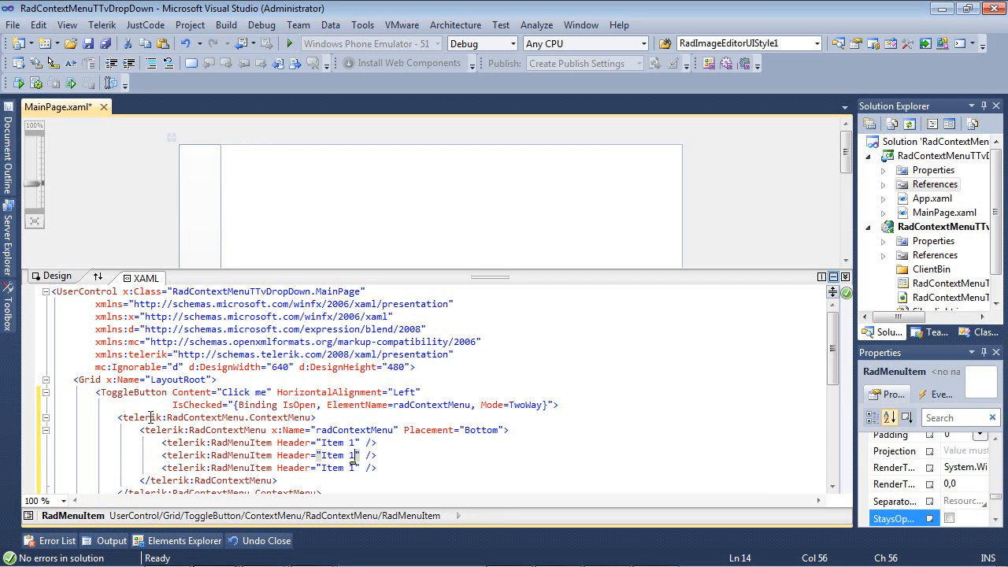
{"action": "key", "text": "Delete"}
{"action": "type", "text": "2"}
{"action": "key", "text": "Down"}
{"action": "key", "text": "BackSpace"}
{"action": "type", "text": "3"}
{"action": "key", "text": "Down"}
{"action": "key", "text": "Down"}
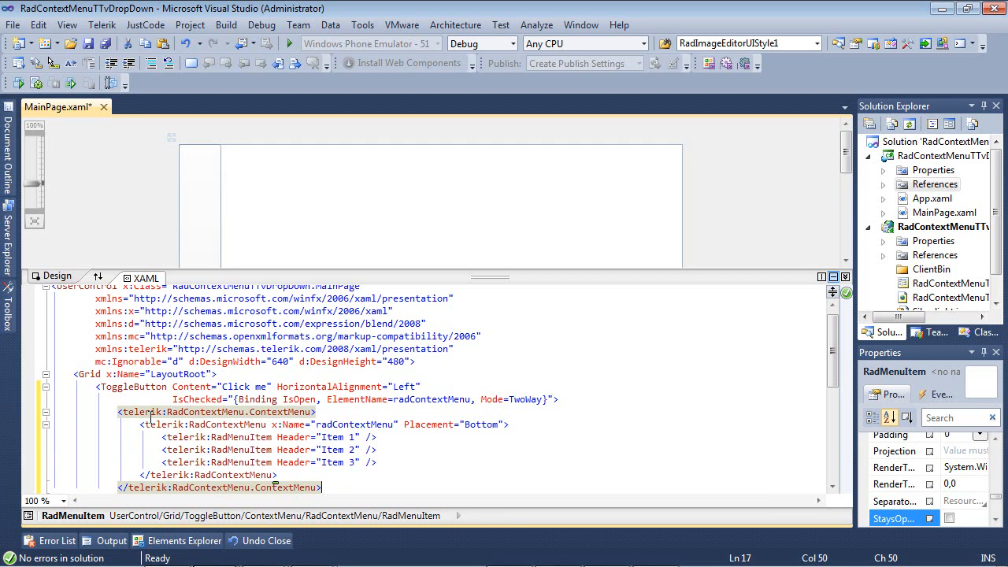
{"action": "scroll", "coordinate": [379, 418], "scroll_direction": "down", "scroll_amount": 2}
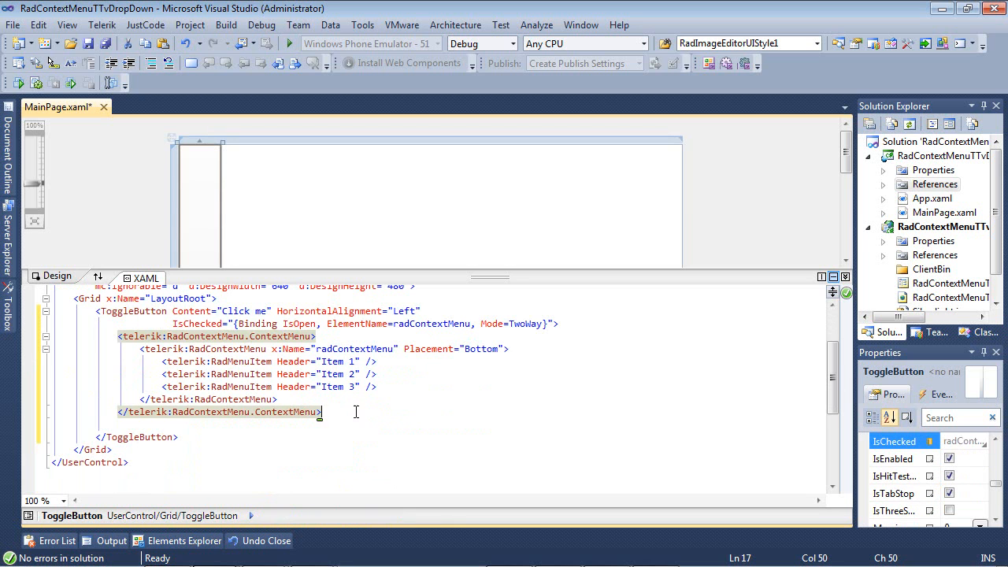
{"action": "left_click", "coordinate": [103, 312]}
{"action": "left_click", "coordinate": [167, 310]}
{"action": "left_click_drag", "start_coordinate": [167, 310], "coordinate": [101, 310]}
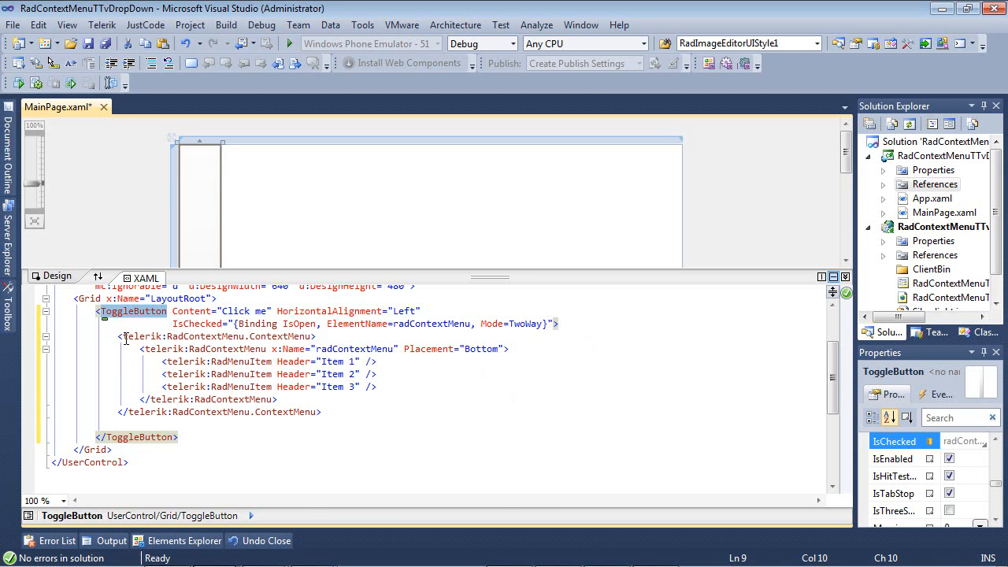
{"action": "left_click", "coordinate": [329, 412]}
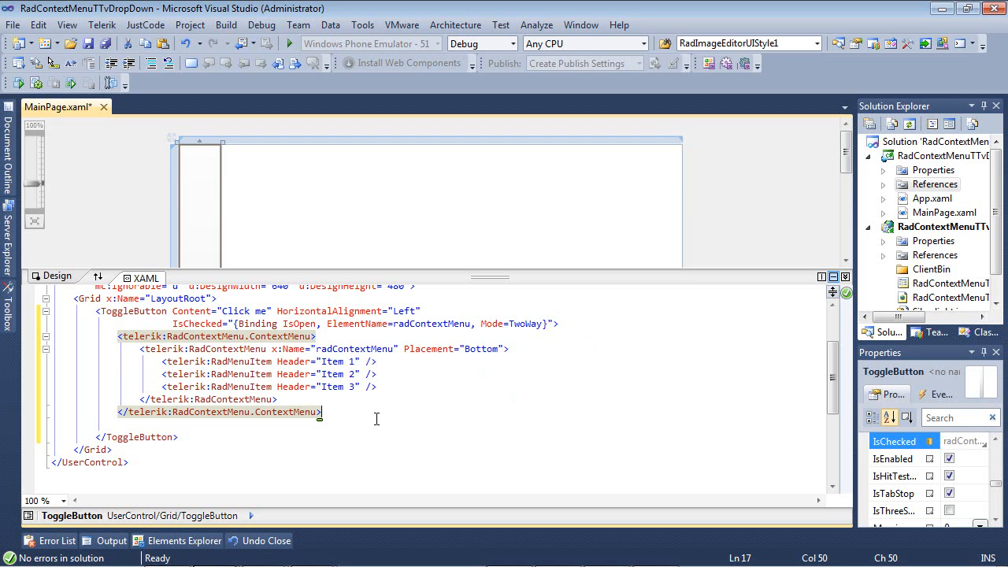
Add VerticalAlignment="Center" HorizontalAlignment="Center" to the LayoutRoot Grid and save MainPage.xaml
{"action": "key", "text": "ctrl+s"}
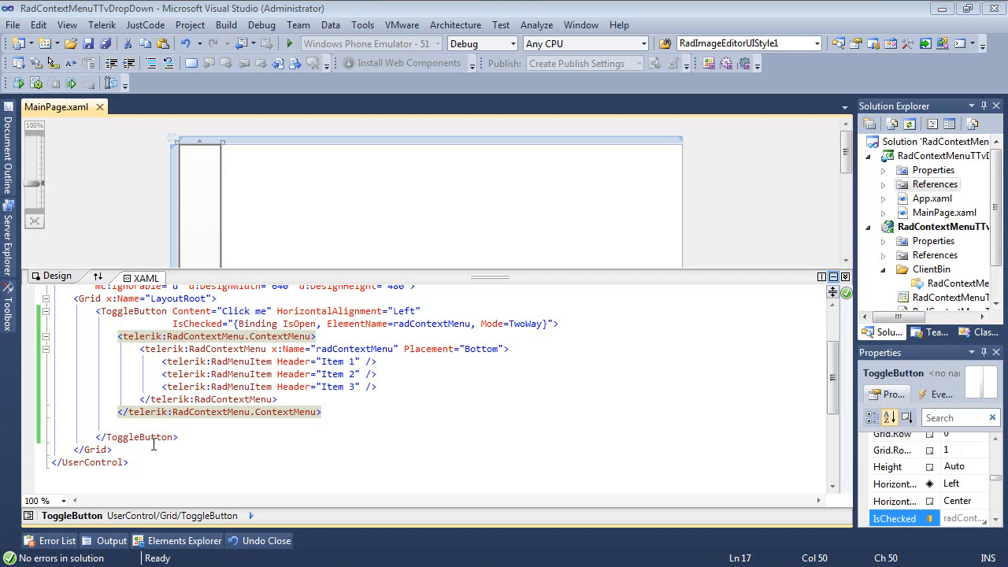
{"action": "left_click", "coordinate": [215, 299]}
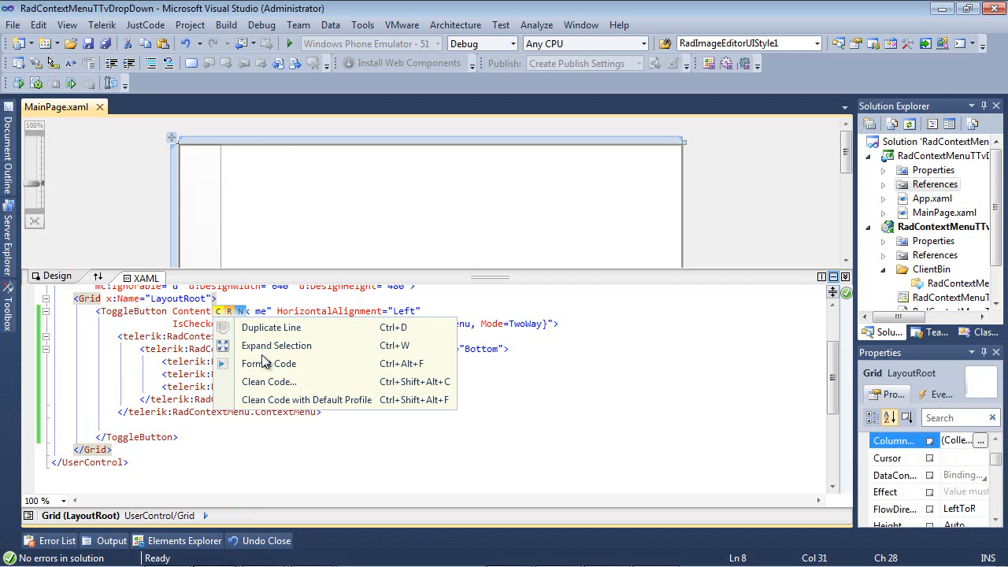
{"action": "key", "text": "ctrl+v"}
{"action": "key", "text": "ctrl+s"}
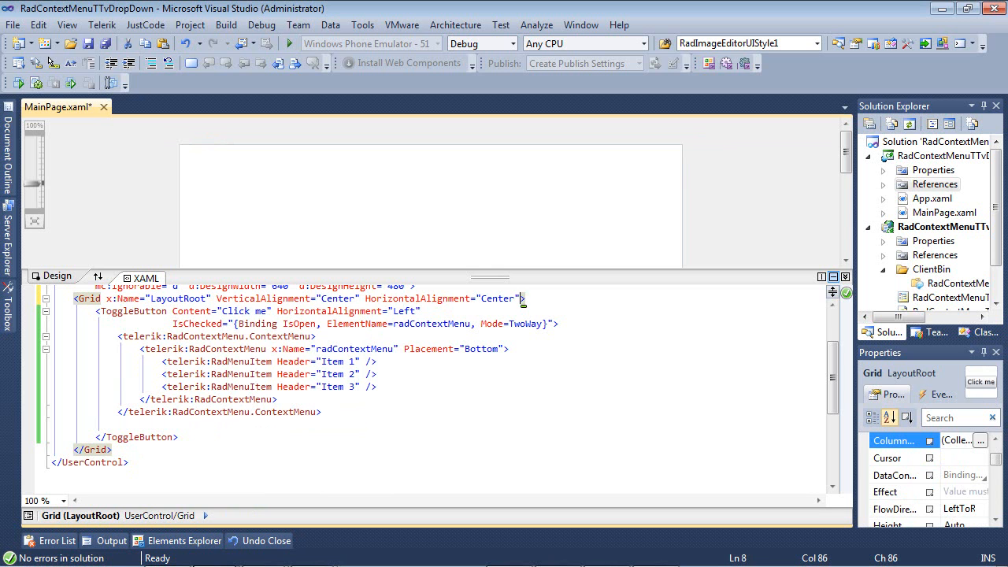
Select the RadContextMenuTTvDropDown project and show the Debug menu commands
{"action": "left_click", "coordinate": [950, 297]}
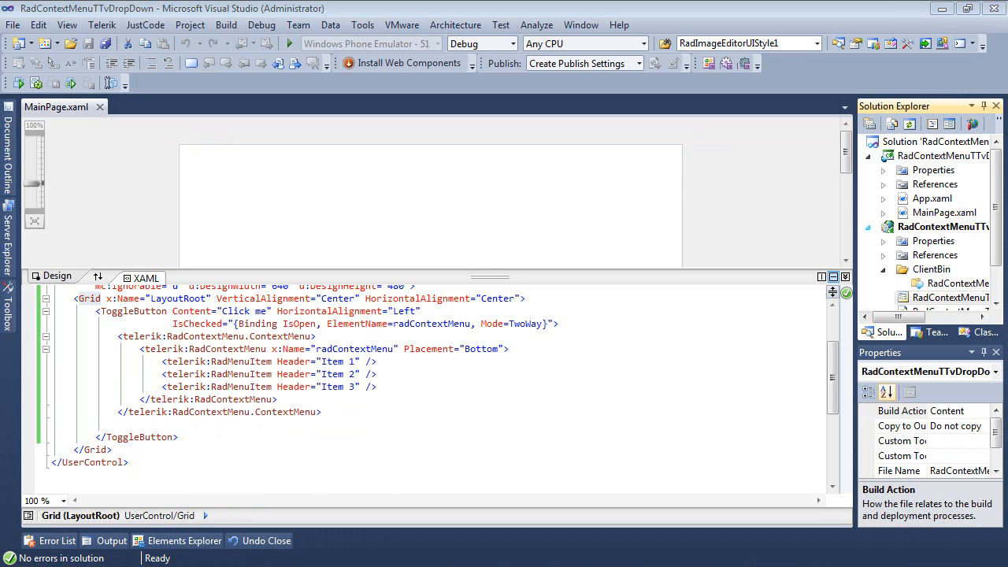
{"action": "left_click", "coordinate": [261, 25]}
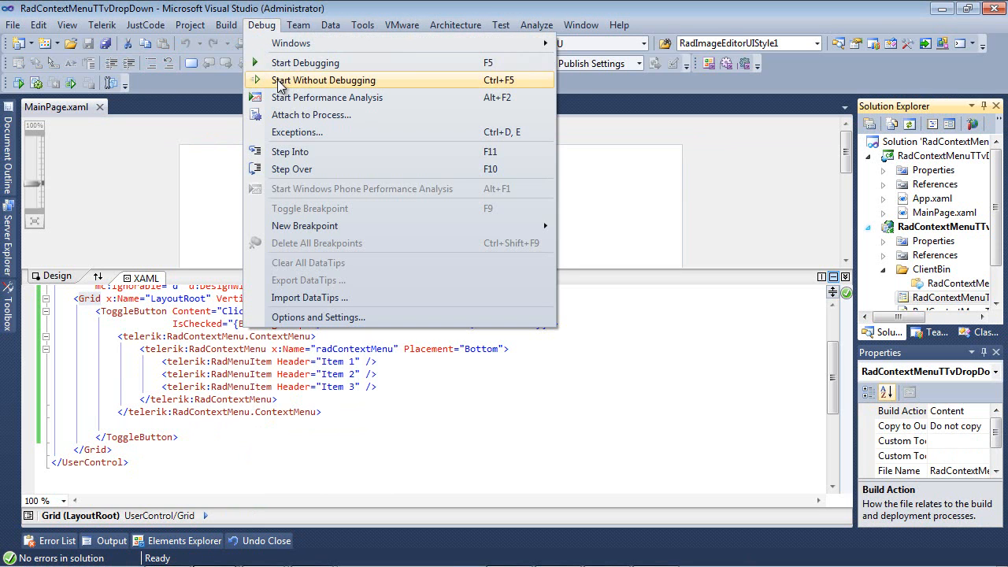